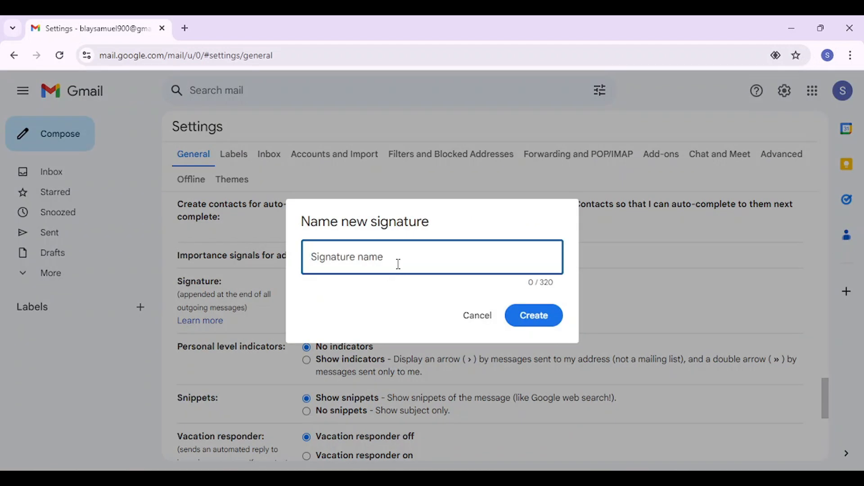
Step: Create the Work Signature and type the name, job title, company, phone number and bonsah.com
type("Work Signature")
key("Return")
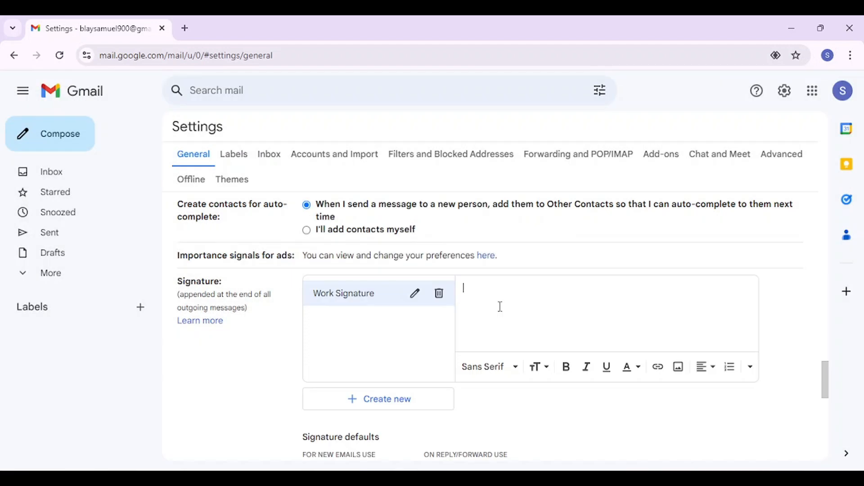
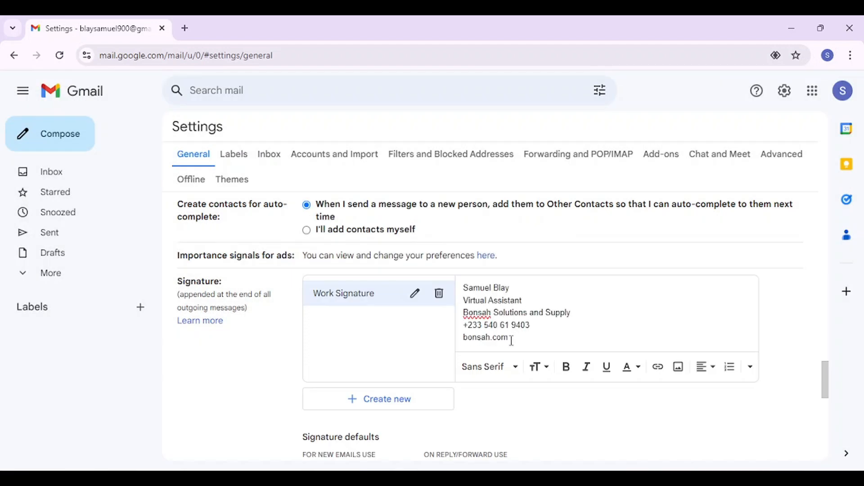
key("Return")
Step: Upload the logo image from the computer into the signature
scroll(673, 207, "down", 1)
left_click(677, 309)
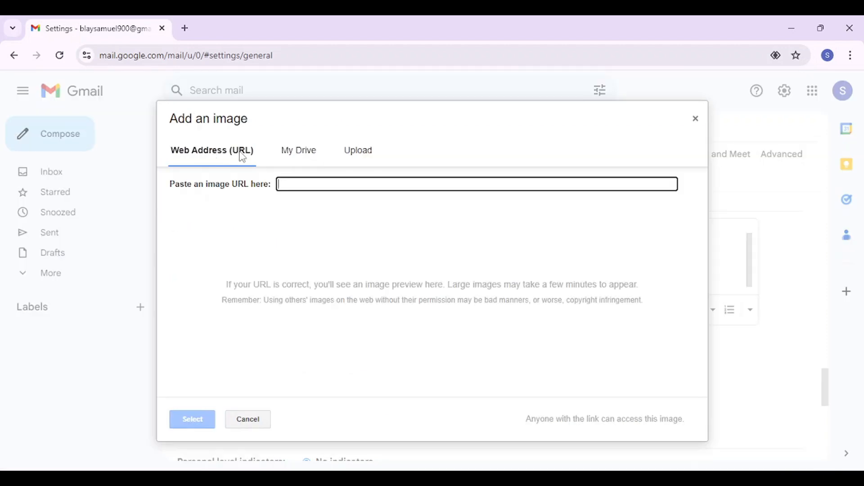
left_click(358, 150)
left_click(425, 305)
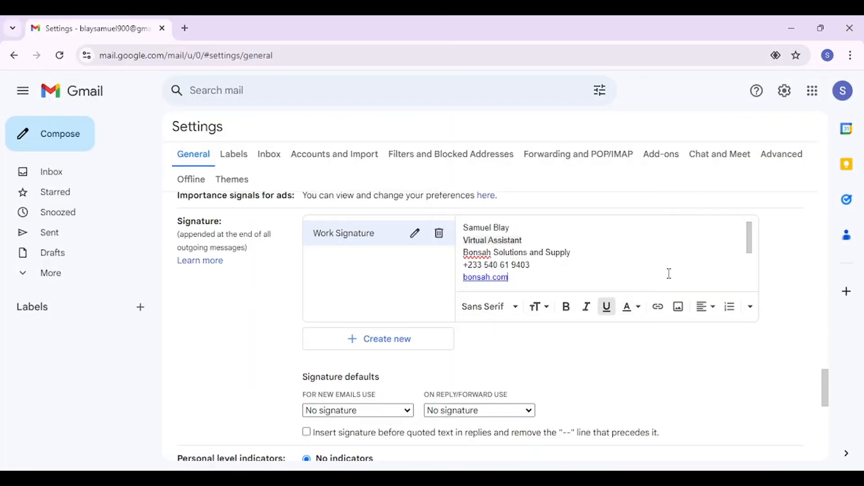
Step: Set Work Signature as the default signature for new emails
scroll(670, 273, "up", 1)
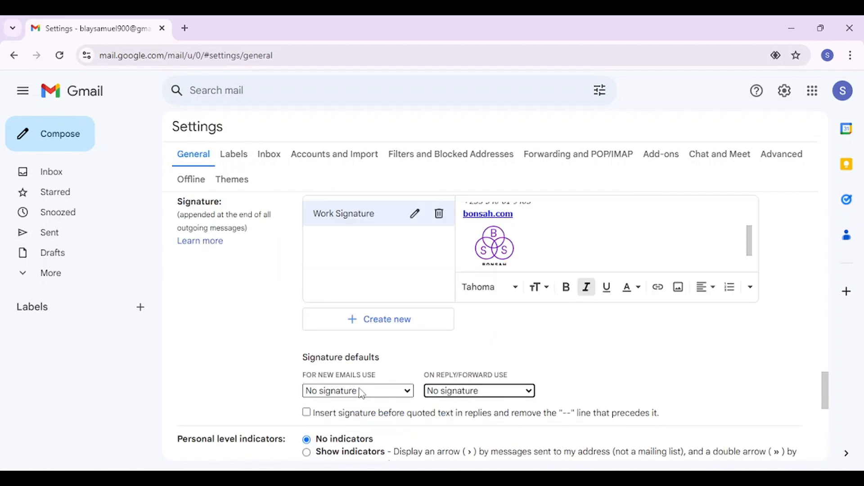
left_click(362, 395)
left_click(342, 415)
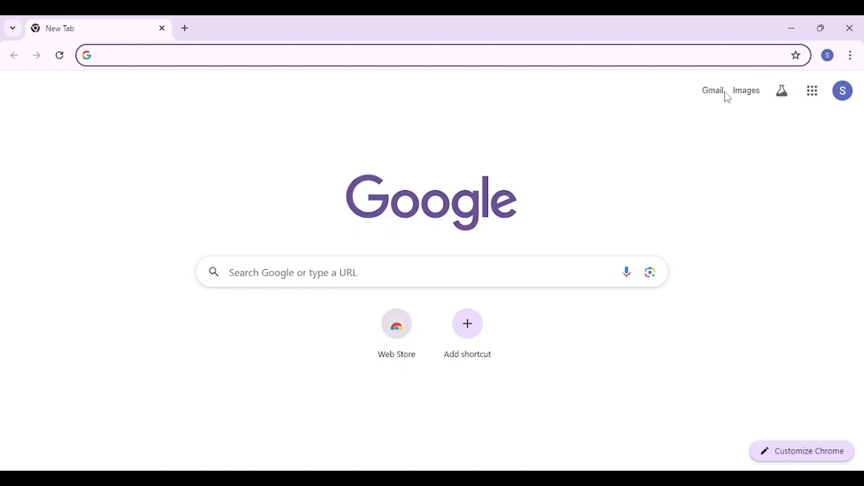
Step: Open Gmail from the Google apps launcher on the New Tab page
left_click(822, 102)
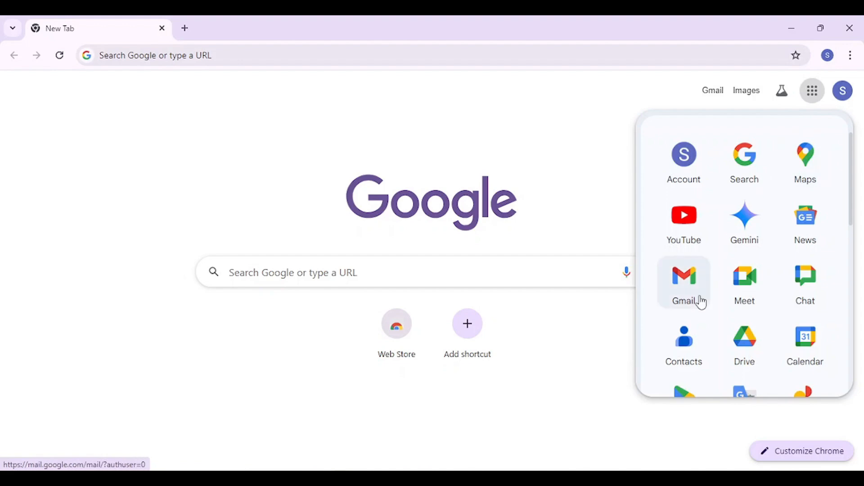
left_click(702, 302)
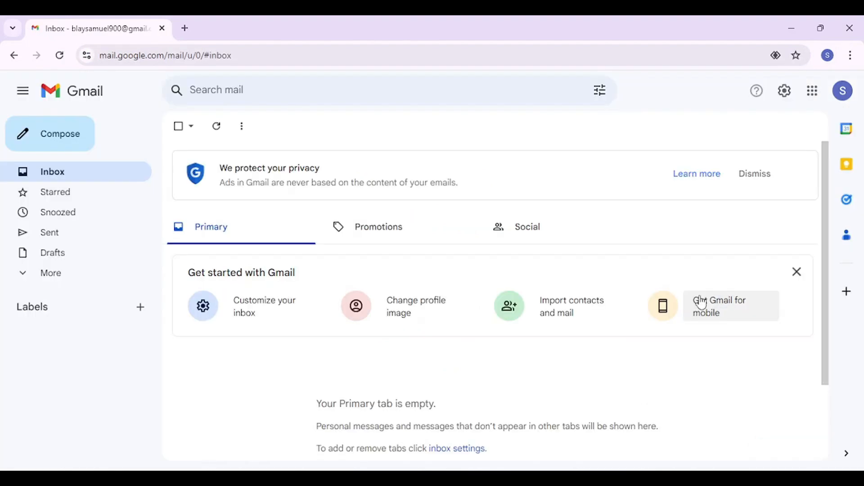
Step: Open Gmail's full General settings and scroll down to the empty Signature section
left_click(784, 100)
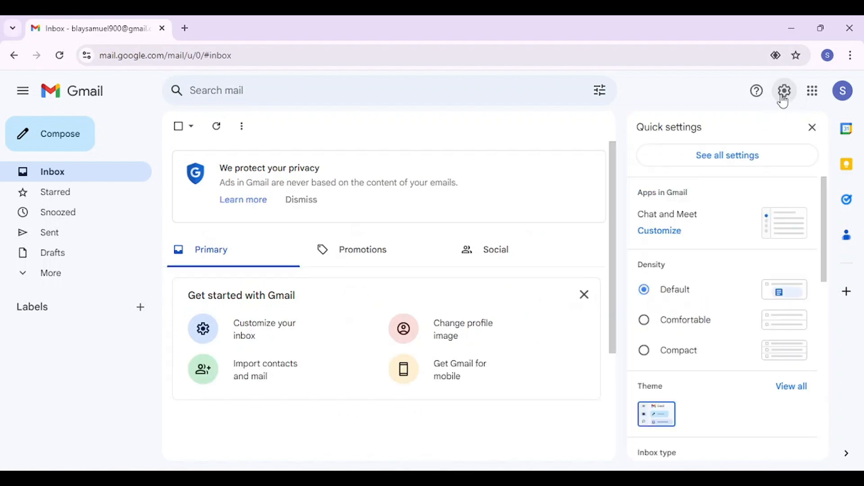
left_click(714, 158)
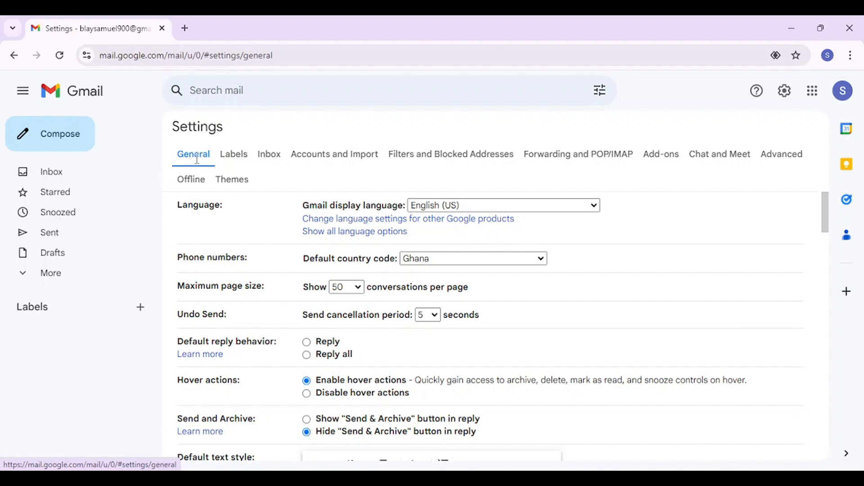
scroll(231, 282, "down", 15)
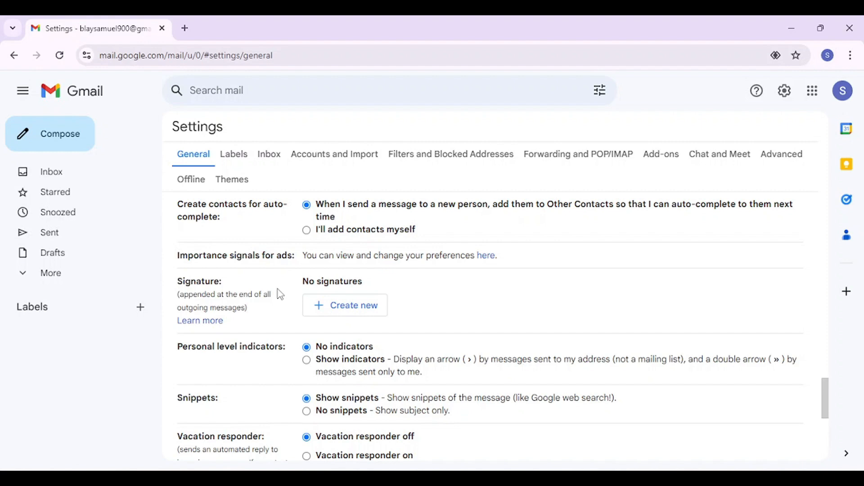
Step: Create a new signature named 'Work Signature', fixing the misspelled name first
left_click(367, 317)
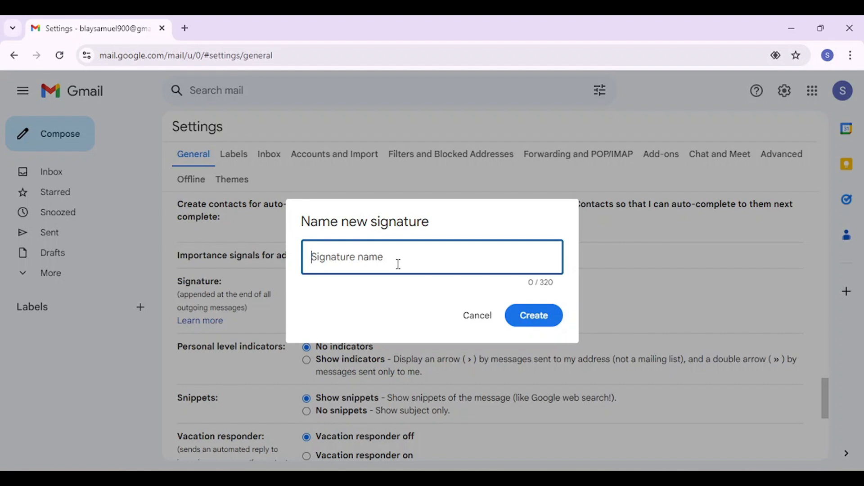
type("Wo")
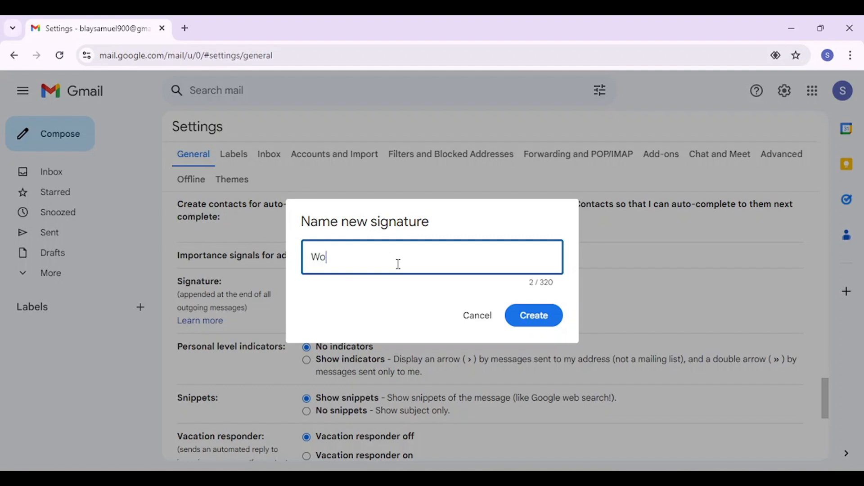
type("rk Signature")
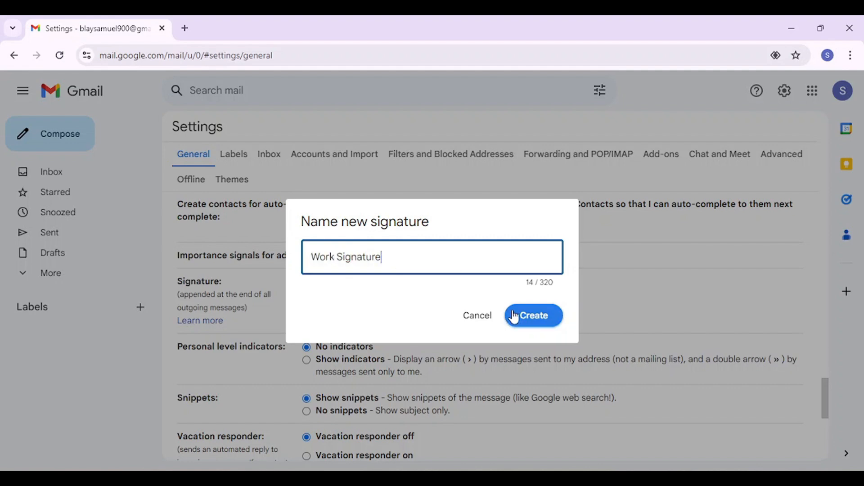
left_click(514, 317)
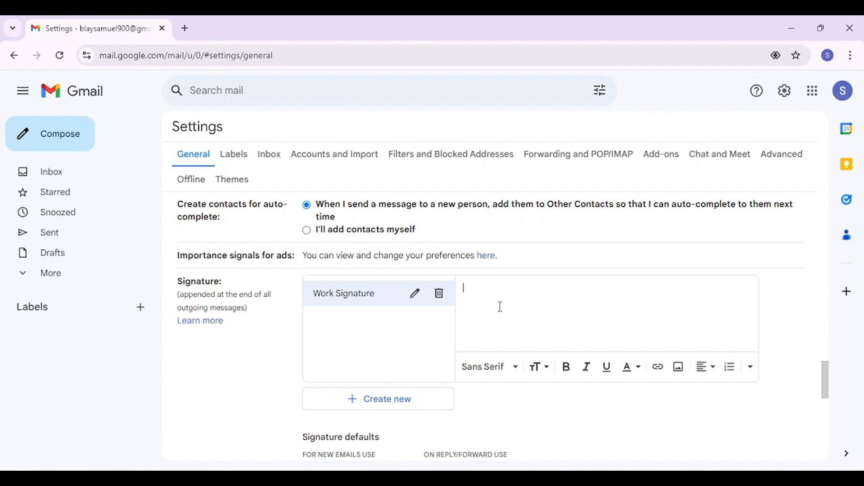
Step: Type the signature lines: name, Virtual Assistant, company, phone number and bonsah.com
key("Return")
type("Virtual Assistant")
key("Return")
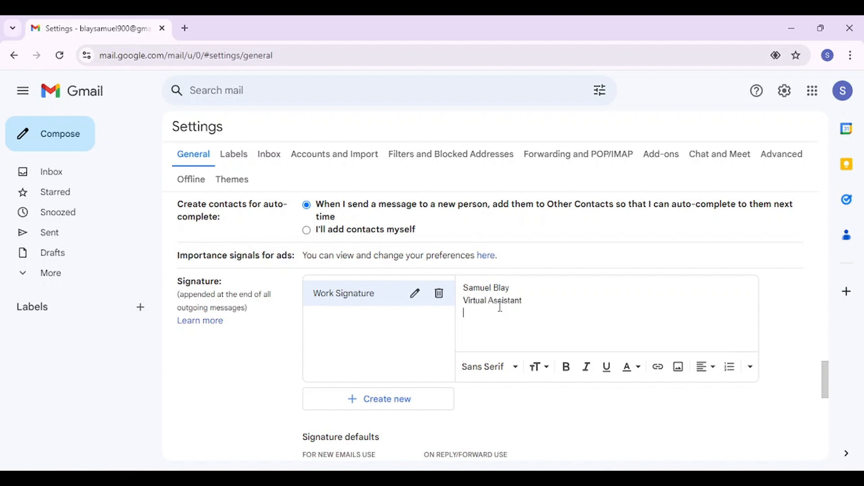
type("Bonsah Solutions and Su")
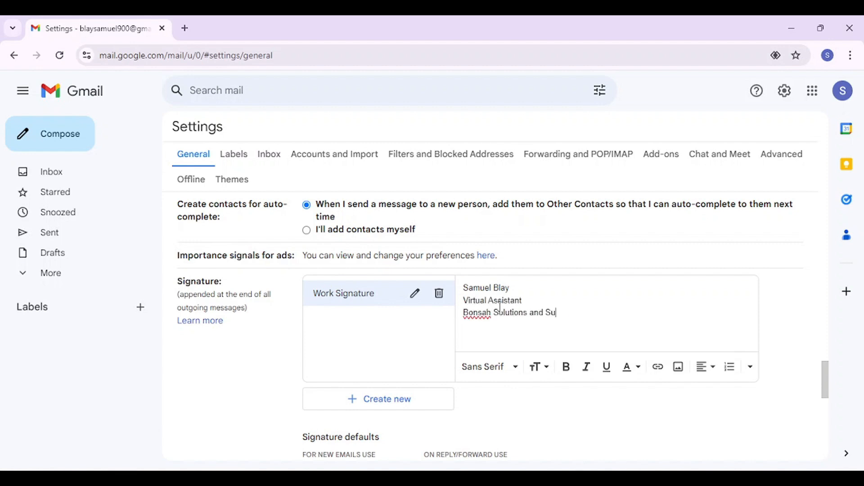
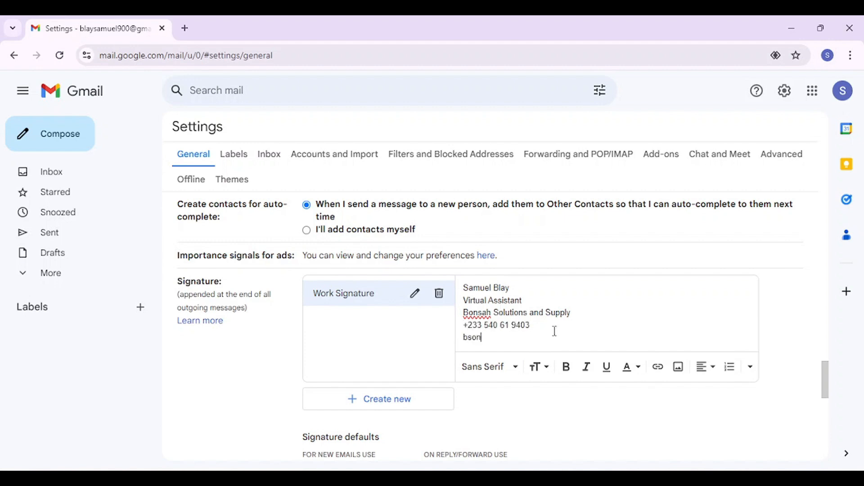
type("onsah.com")
Step: Turn bonsah.com into a hyperlink and start a new line below it
left_click_drag(512, 339, 465, 344)
left_click(658, 367)
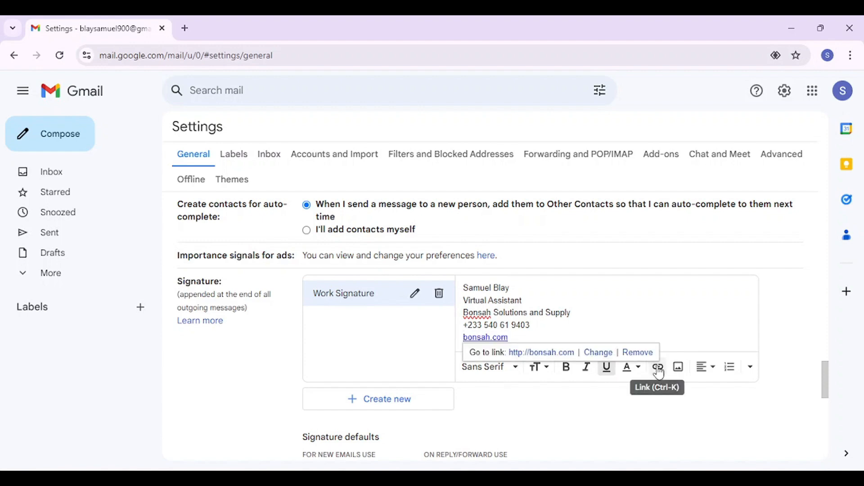
key("Return")
scroll(675, 208, "down", 1)
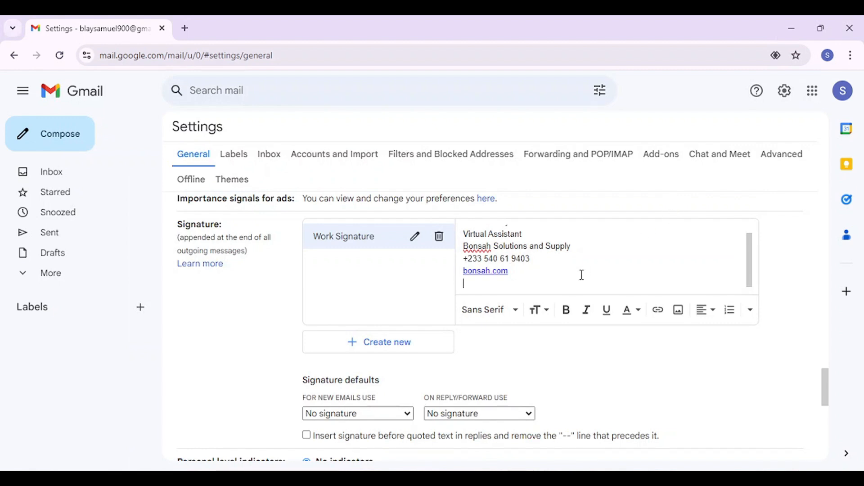
Step: Upload the BSI Logo file from Downloads into the signature
left_click(680, 312)
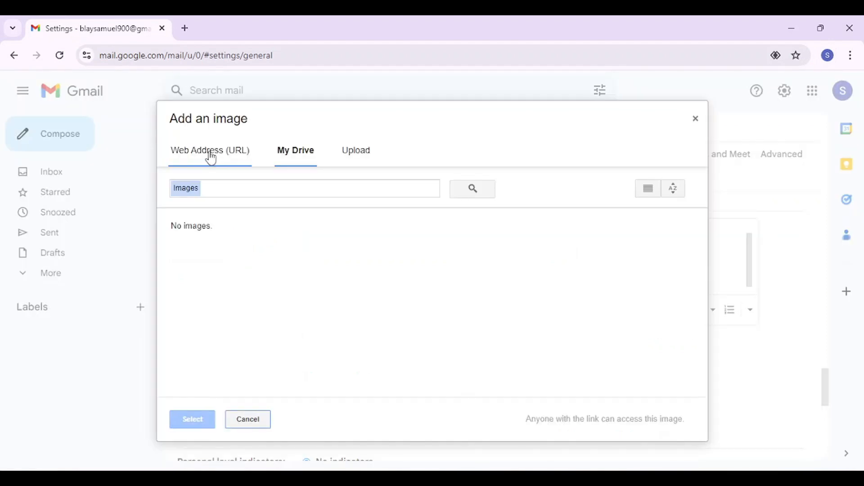
left_click(211, 157)
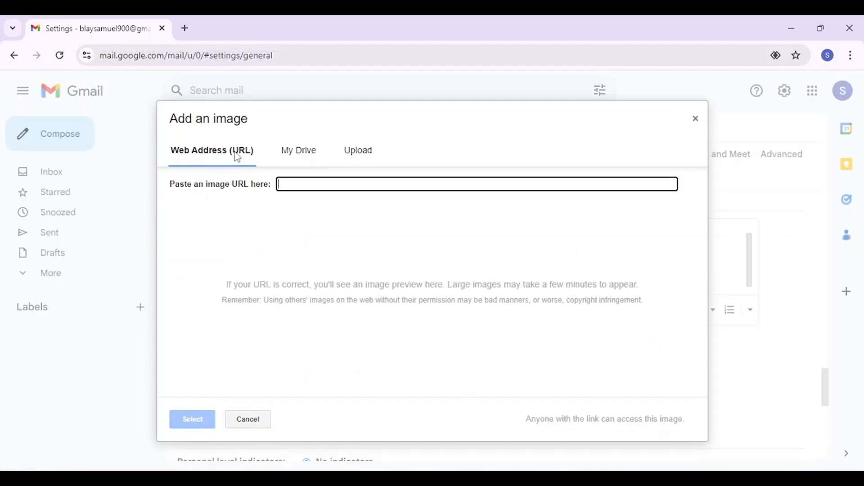
left_click(310, 155)
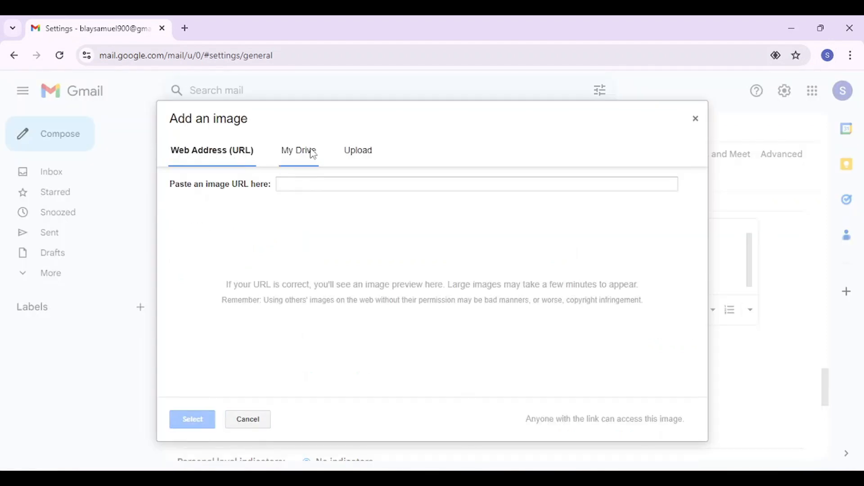
left_click(350, 156)
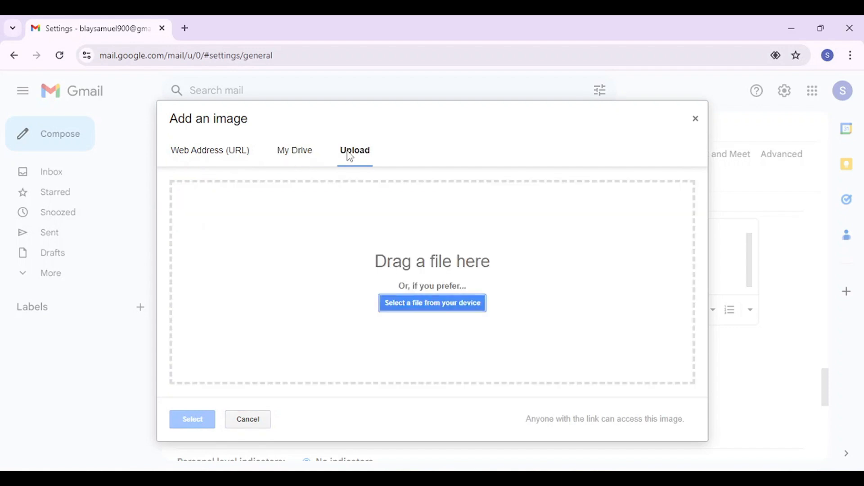
left_click(432, 307)
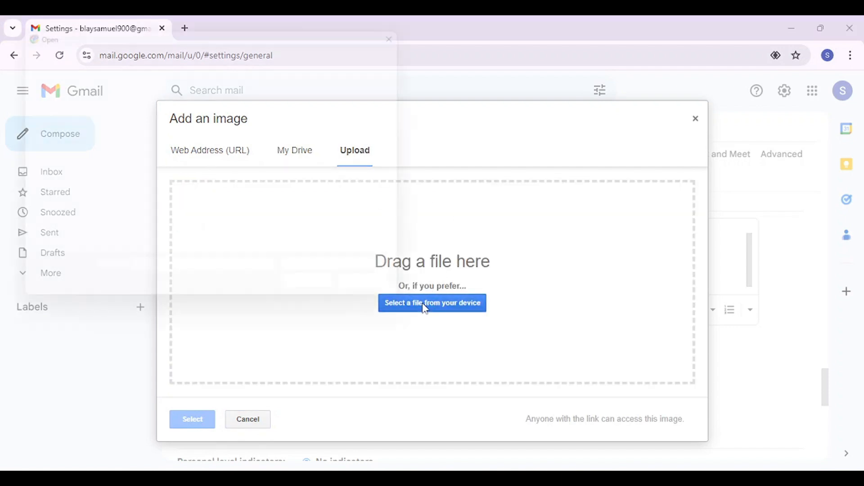
left_click(64, 206)
double_click(170, 137)
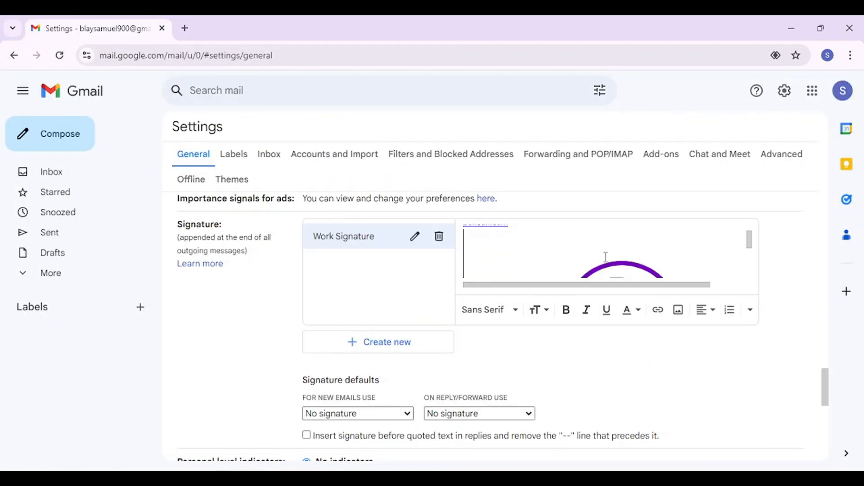
Step: Resize the inserted logo to Small
left_click(606, 257)
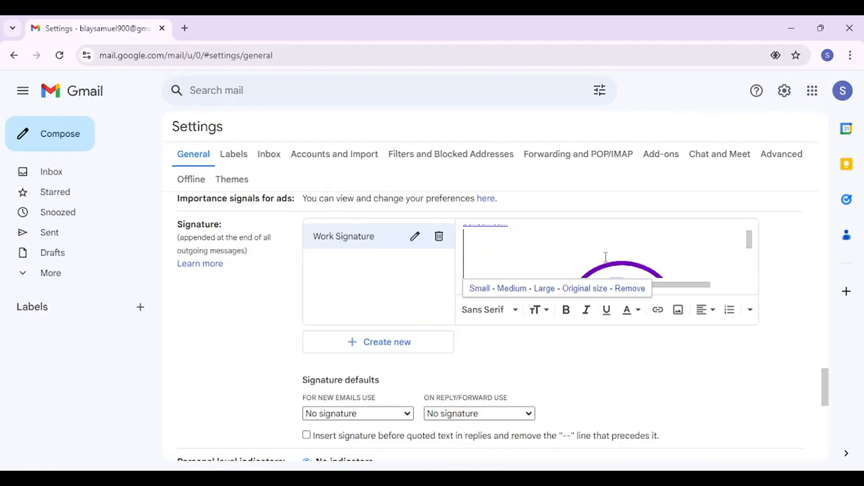
left_click(666, 277)
left_click(644, 270)
left_click(543, 288)
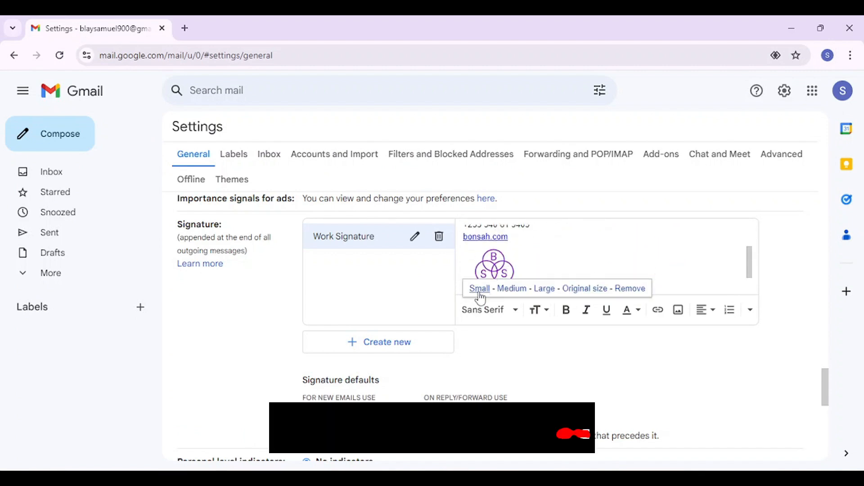
scroll(532, 271, "down", 1)
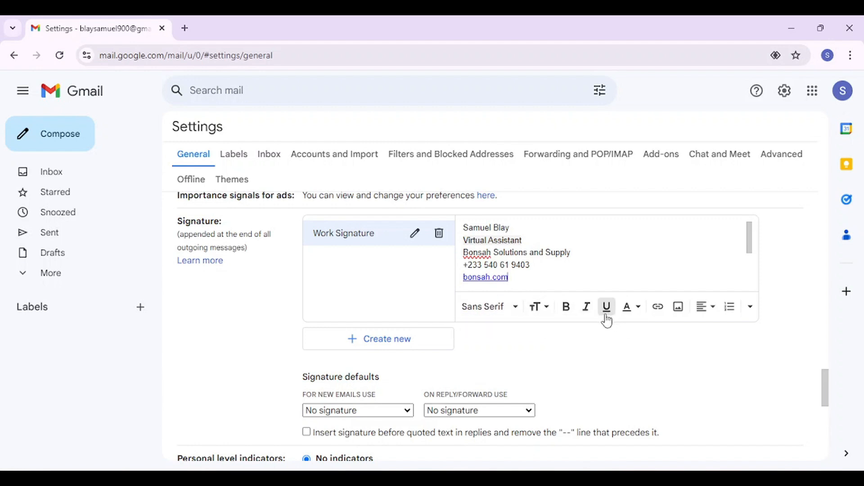
Step: Change all signature text to Tahoma and make the name text Large
left_click(637, 310)
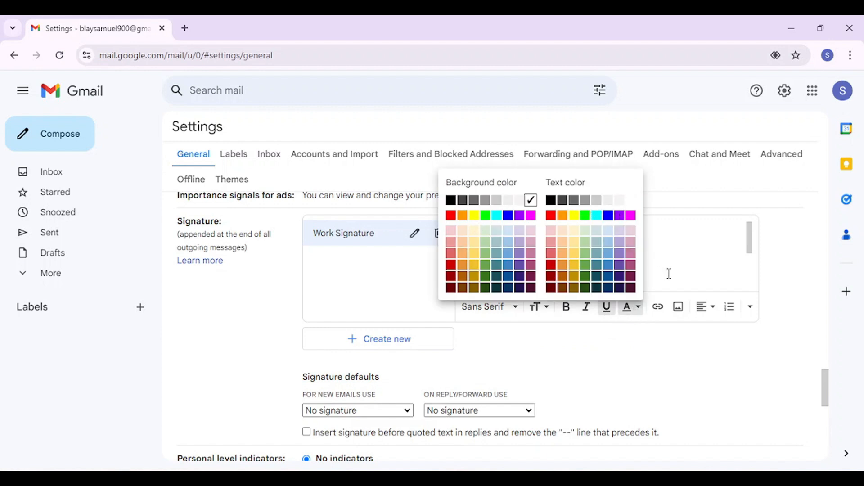
left_click(705, 310)
left_click(535, 266)
scroll(539, 279, "up", 1)
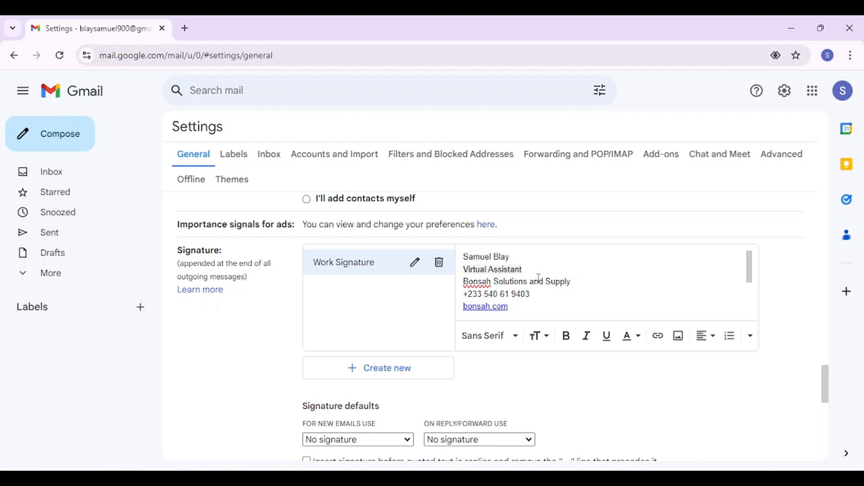
key("ctrl+a")
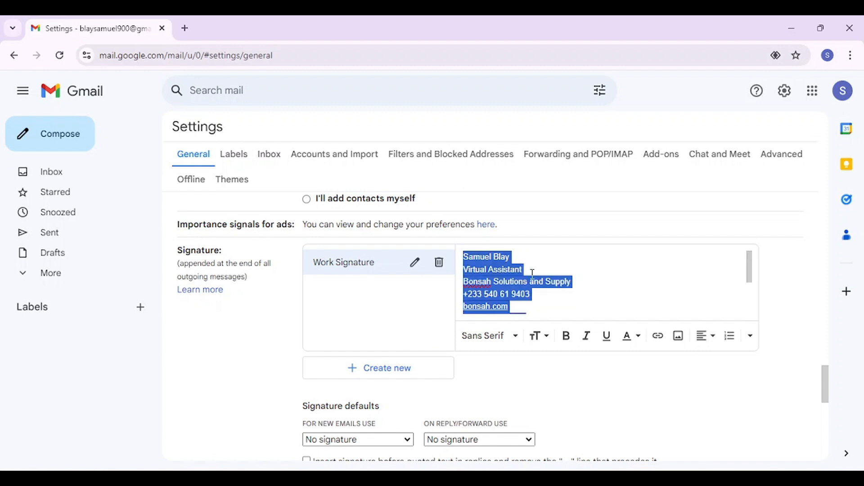
left_click(491, 336)
left_click(552, 276)
left_click(552, 276)
left_click_drag(509, 257, 464, 258)
left_click(539, 336)
left_click(571, 291)
Step: Give the job title white text on a blue background and make the name bold
left_click_drag(522, 275, 463, 274)
left_click(631, 337)
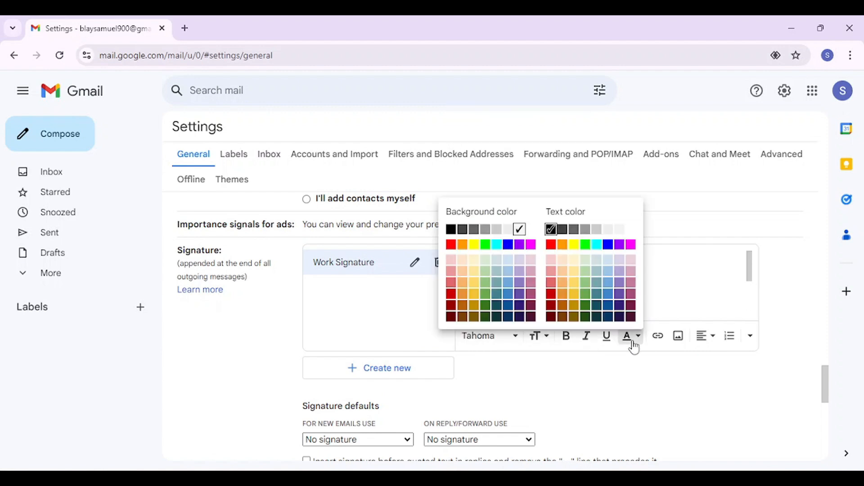
left_click(509, 245)
left_click(579, 258)
left_click_drag(525, 260, 463, 260)
left_click(567, 338)
Step: Italicise the company and phone lines and make the bonsah.com link bold
mouse_move(532, 299)
left_mouse_down()
mouse_move(464, 286)
mouse_move(464, 294)
left_mouse_up()
left_click(587, 336)
left_click(569, 287)
left_click(539, 297)
scroll(539, 295, "down", 1)
scroll(538, 296, "up", 1)
left_click(569, 335)
left_click(569, 287)
scroll(569, 286, "up", 1)
scroll(568, 287, "down", 2)
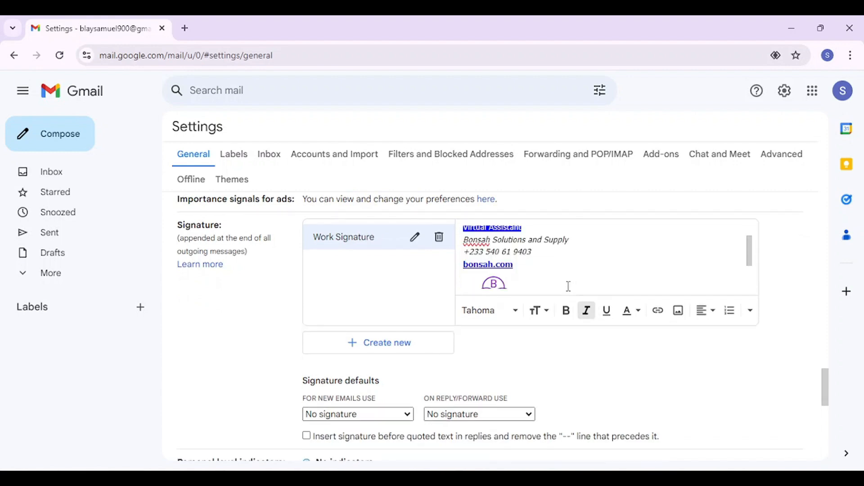
scroll(378, 384, "down", 1)
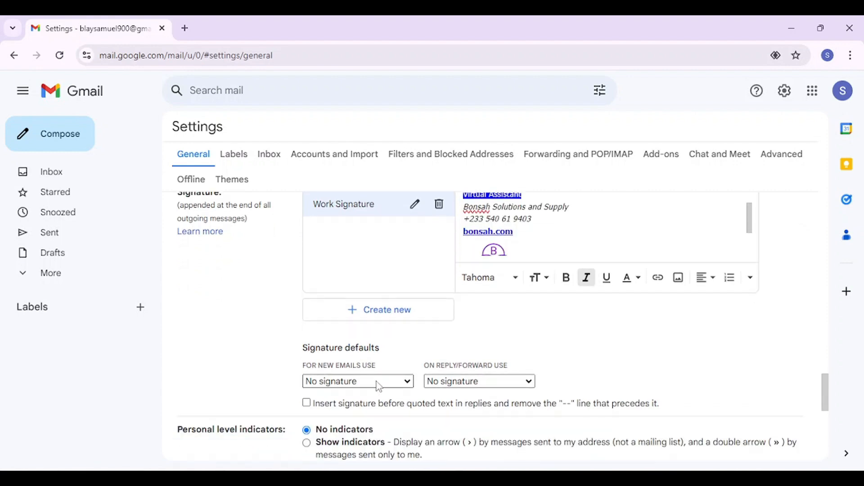
scroll(627, 209, "up", 1)
scroll(628, 209, "up", 3)
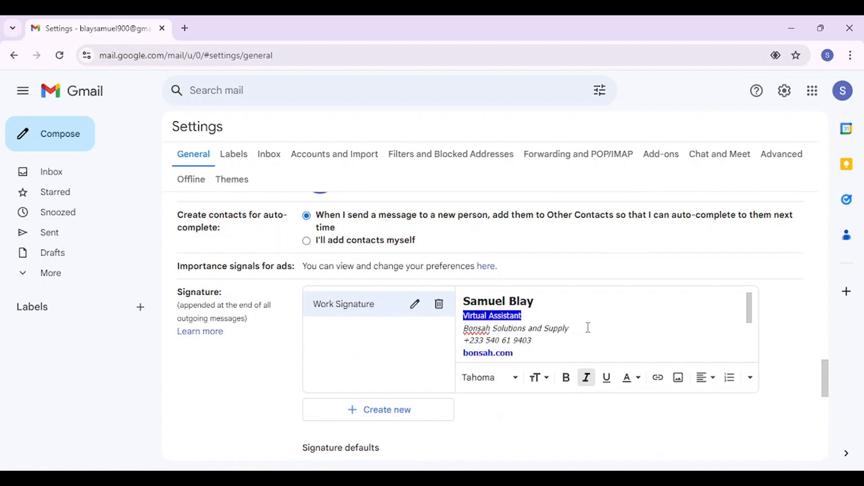
scroll(589, 327, "down", 2)
Step: Choose Work Signature in both the 'For new emails use' and 'On reply/forward use' dropdowns
scroll(403, 387, "down", 2)
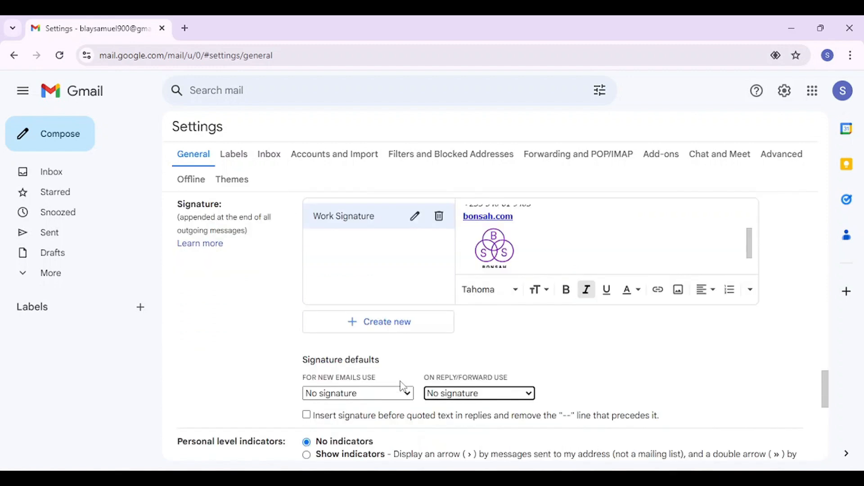
left_click(364, 392)
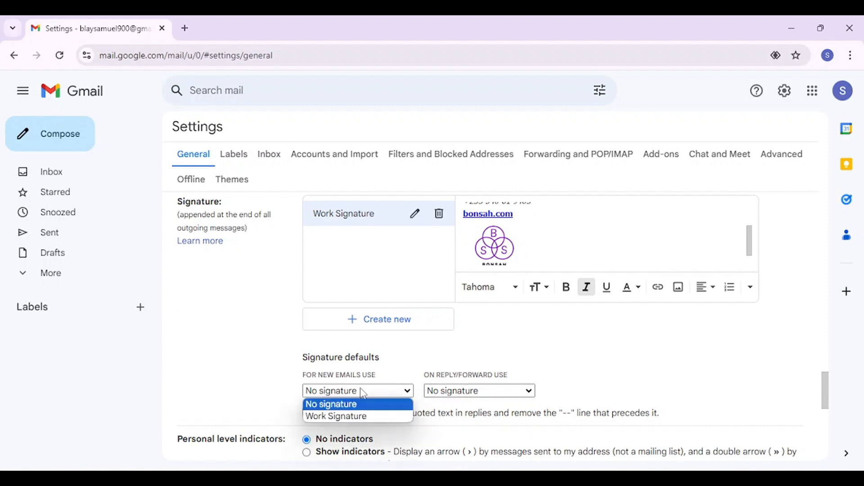
left_click(343, 418)
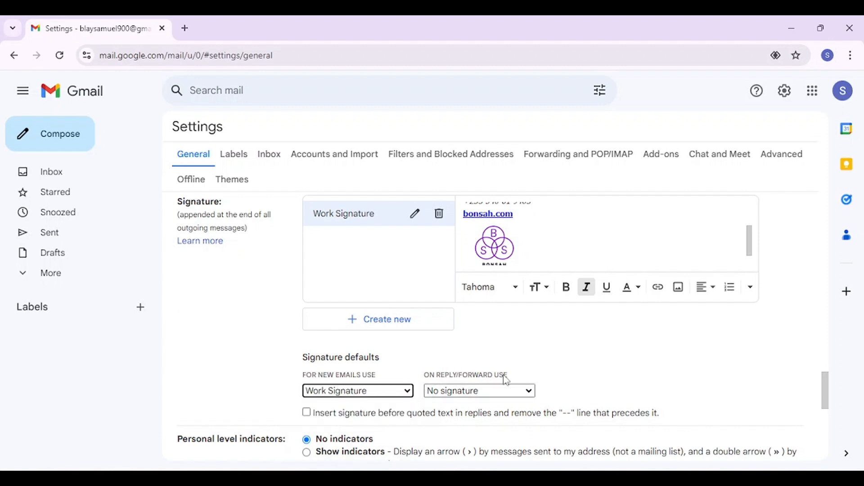
left_click(500, 392)
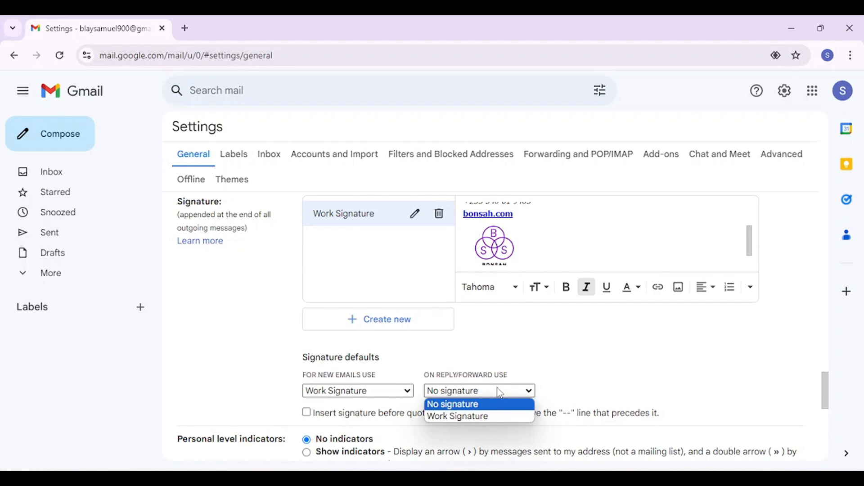
left_click(457, 418)
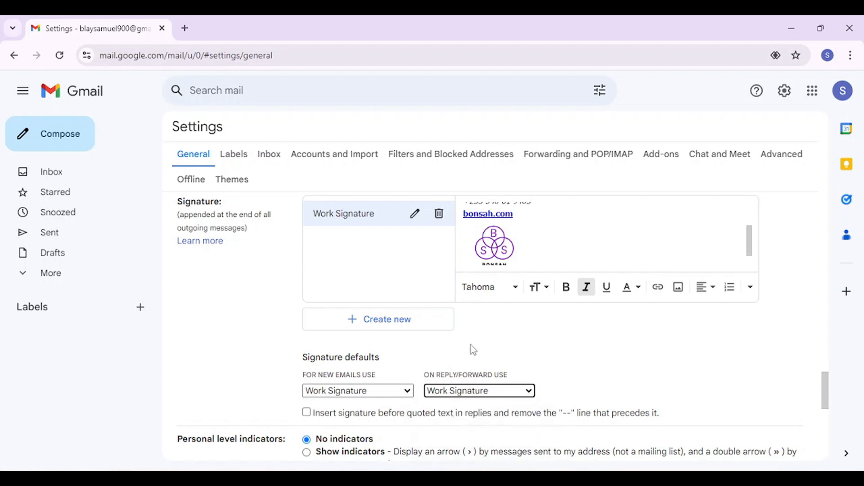
scroll(473, 350, "down", 2)
scroll(471, 347, "up", 3)
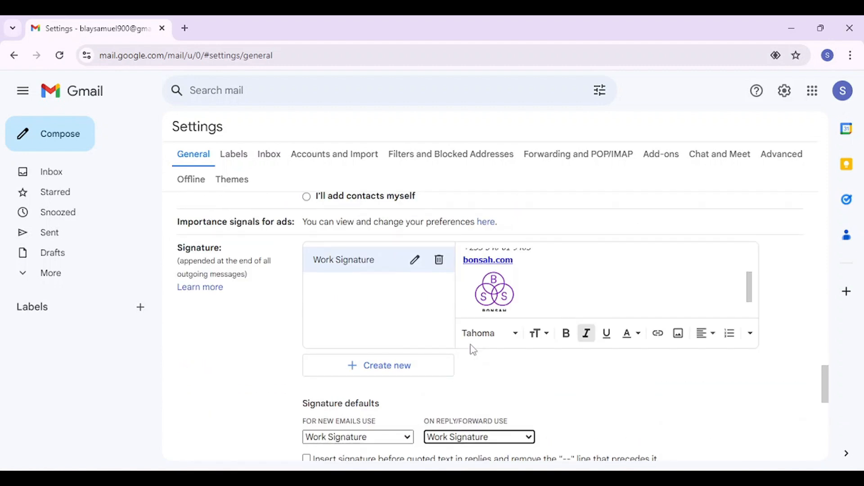
scroll(492, 390, "down", 7)
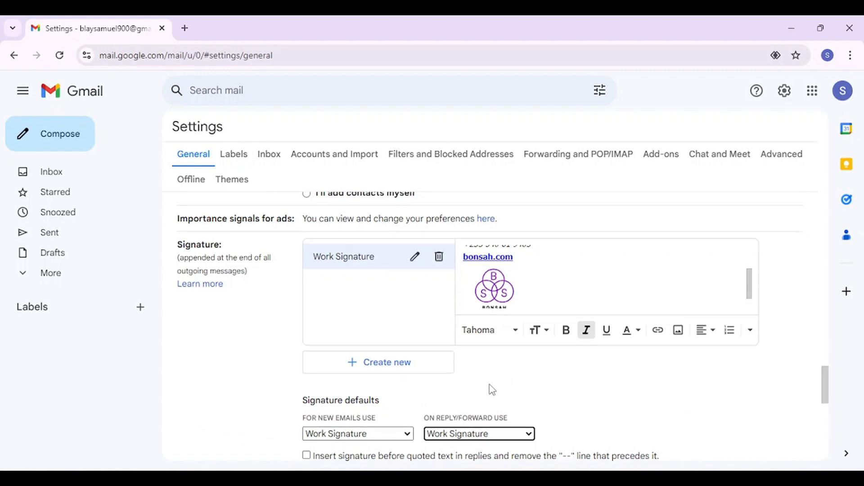
scroll(492, 389, "down", 3)
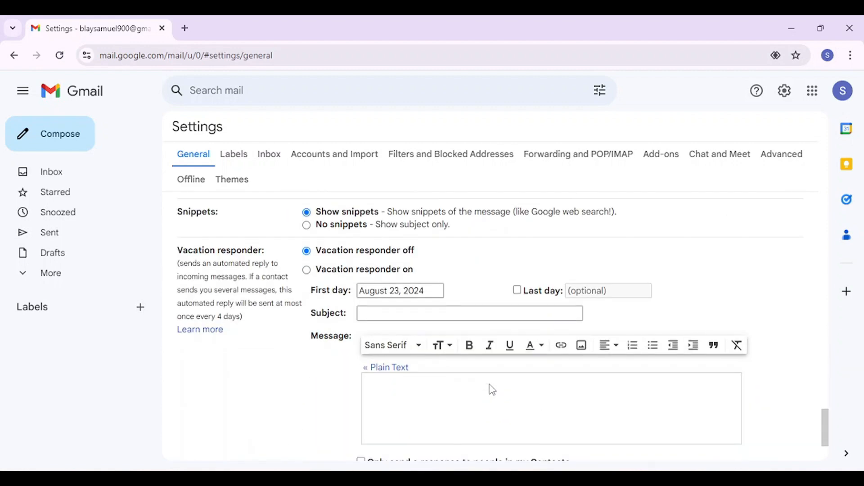
Step: Save the settings and open a new message showing the Work Signature in its body
left_click(447, 394)
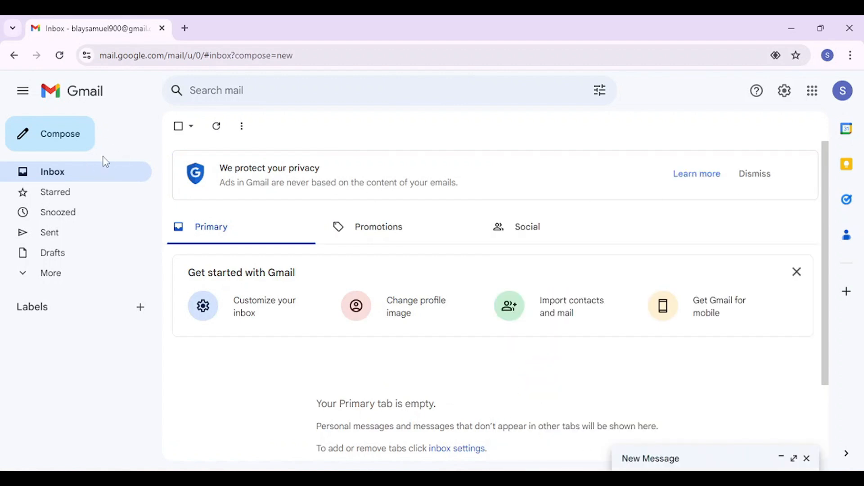
left_click(68, 140)
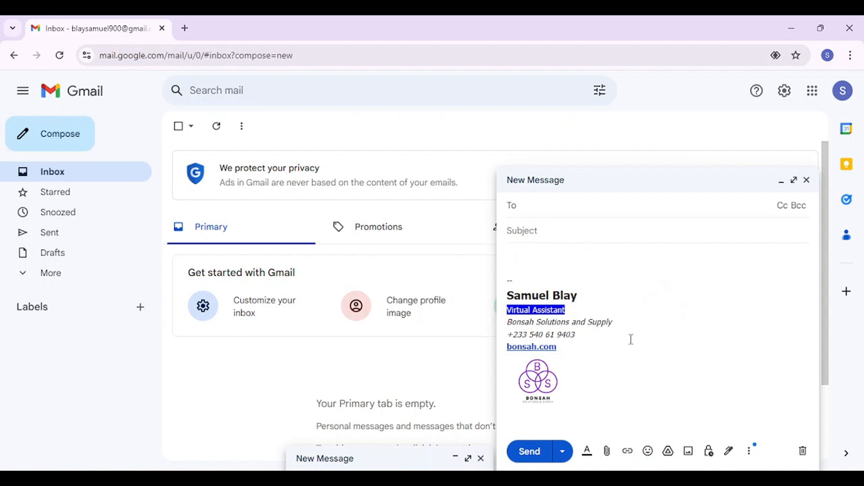
left_click(640, 363)
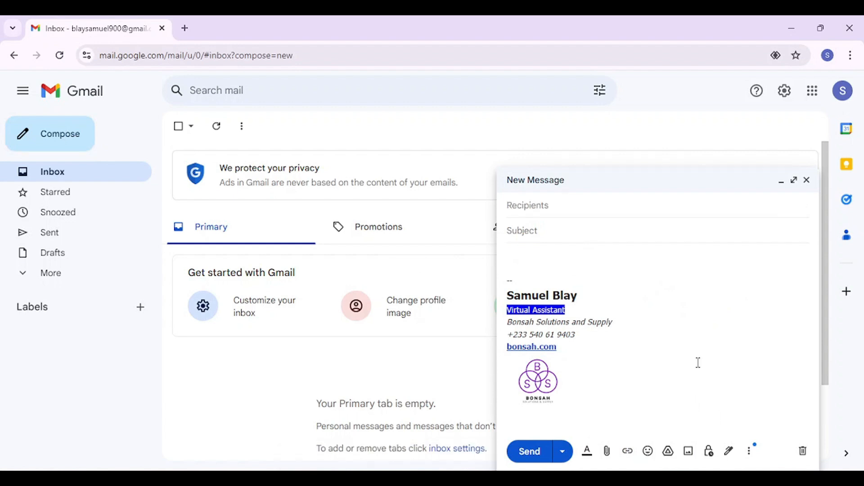
Step: Go to Manage signatures from the draft's signature menu and minimize the New Message window
left_click(731, 454)
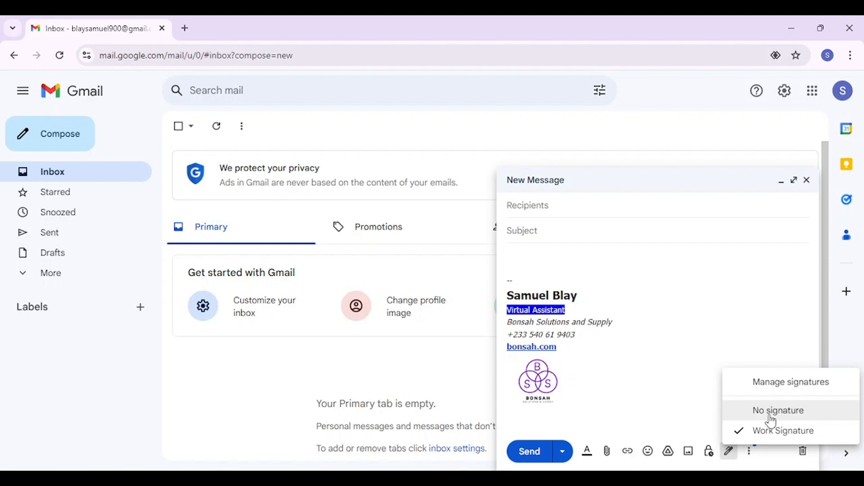
left_click(775, 388)
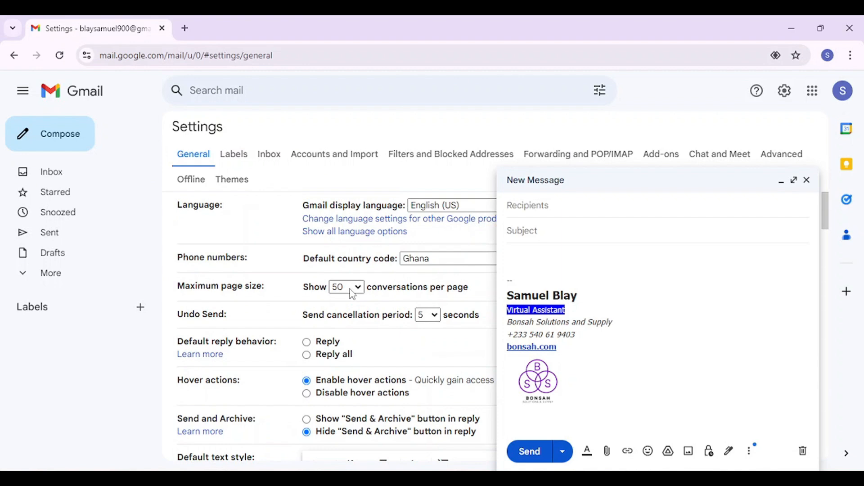
scroll(353, 294, "down", 4)
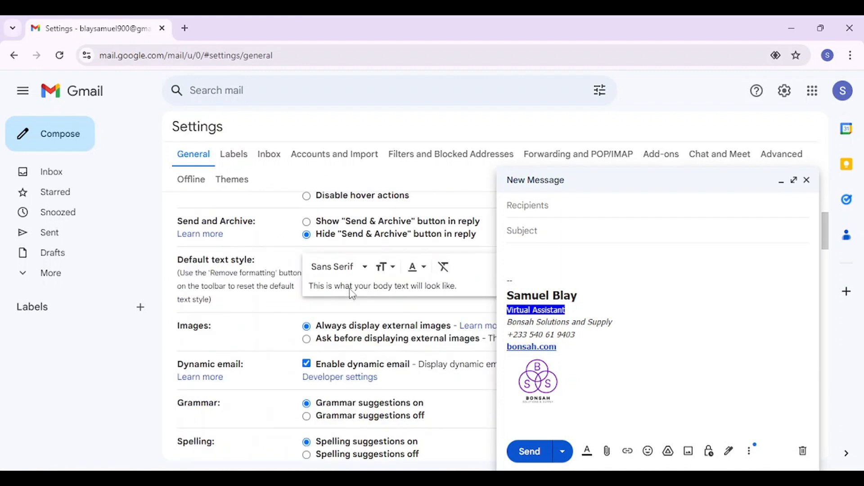
scroll(353, 293, "down", 20)
scroll(353, 294, "up", 1)
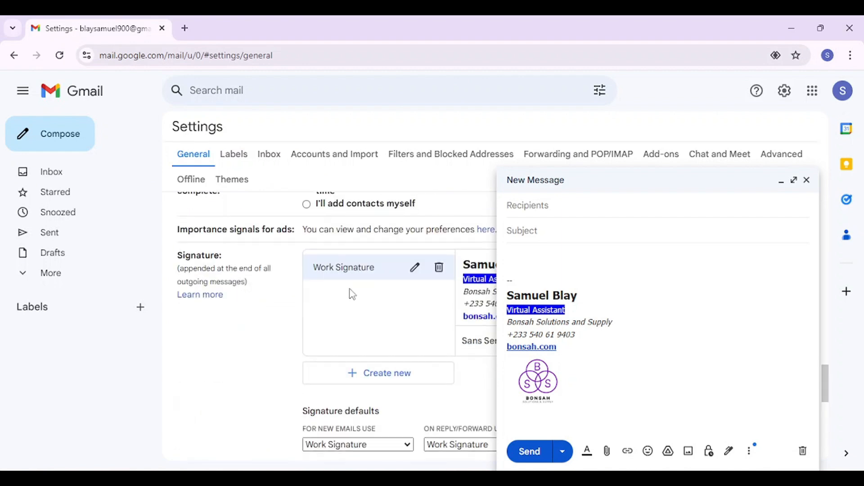
left_click(784, 185)
scroll(372, 338, "down", 1)
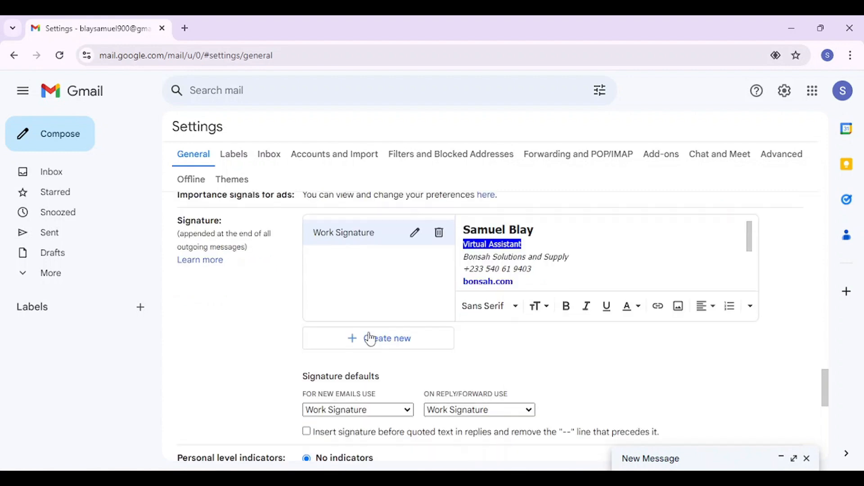